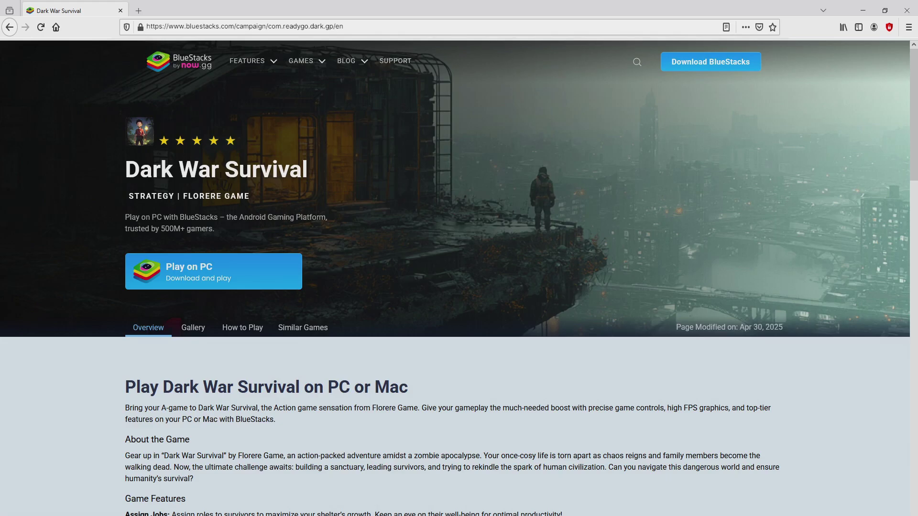
Scroll the BlueStacks Dark War Survival page to find the Play on PC option.
scroll(459, 277, down, 15)
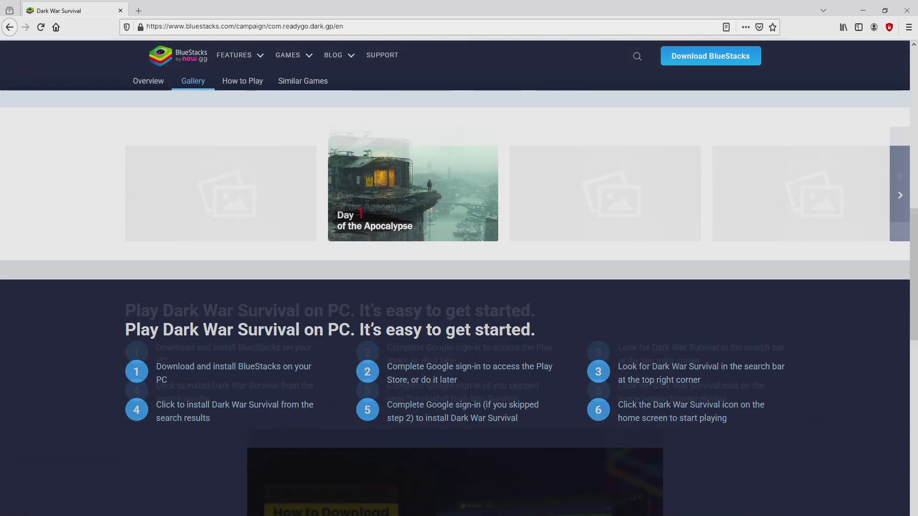
scroll(459, 278, up, 15)
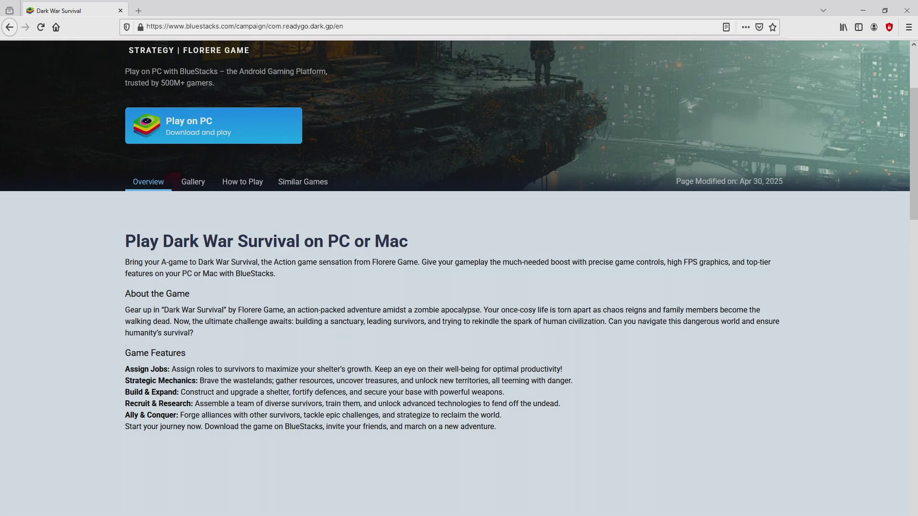
scroll(459, 277, up, 3)
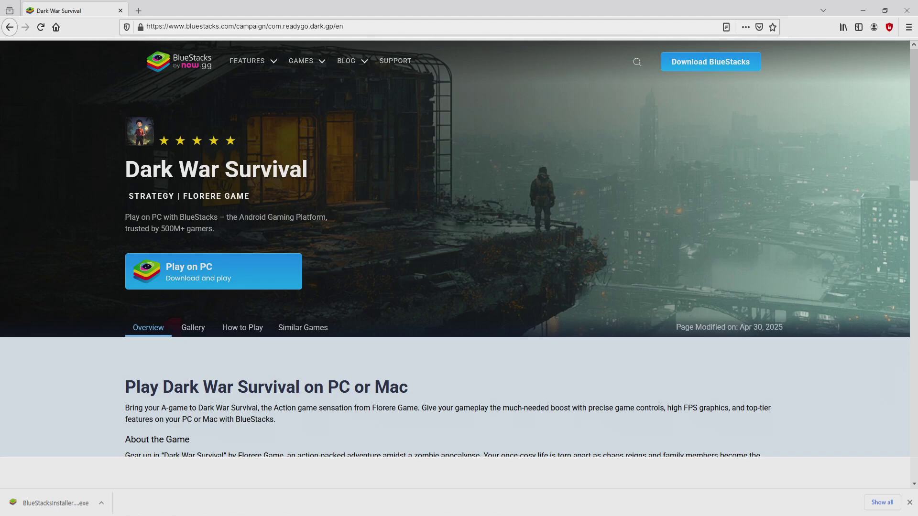
Run the downloaded installer, check the custom data path, then install with the default location.
click(56, 503)
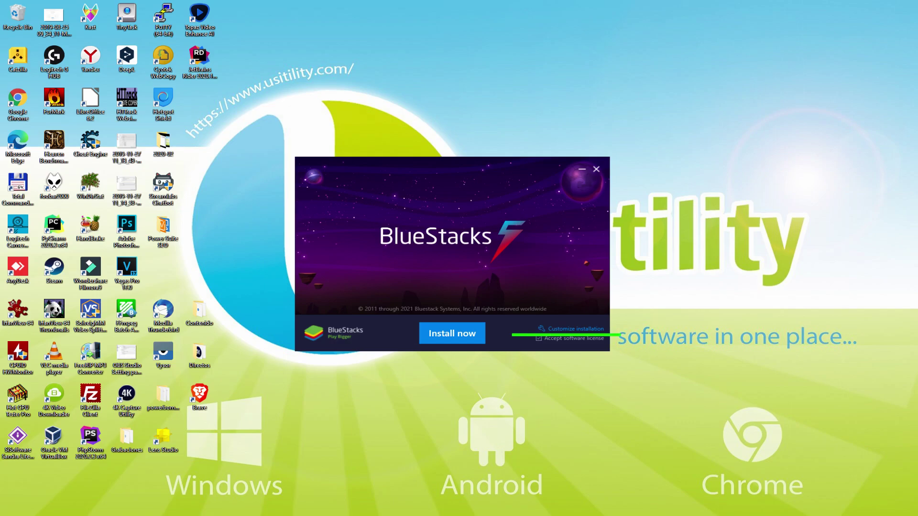
click(559, 329)
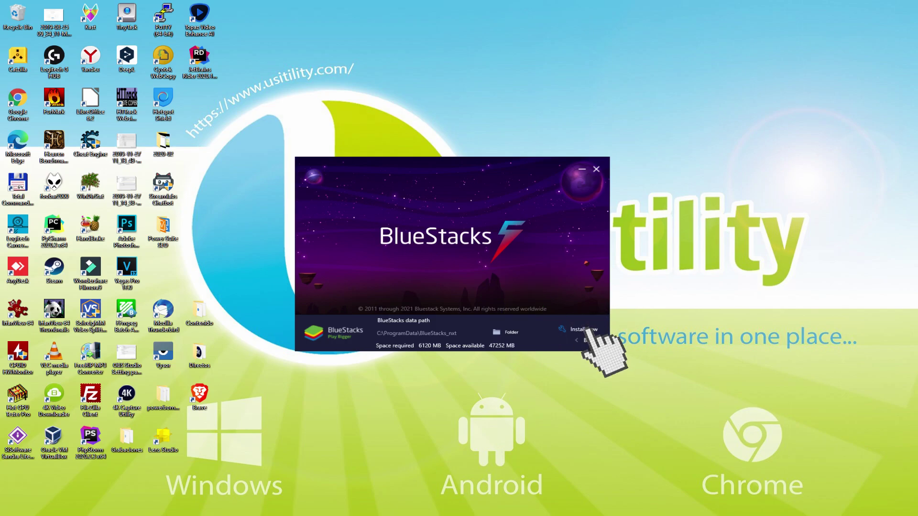
click(581, 339)
click(451, 333)
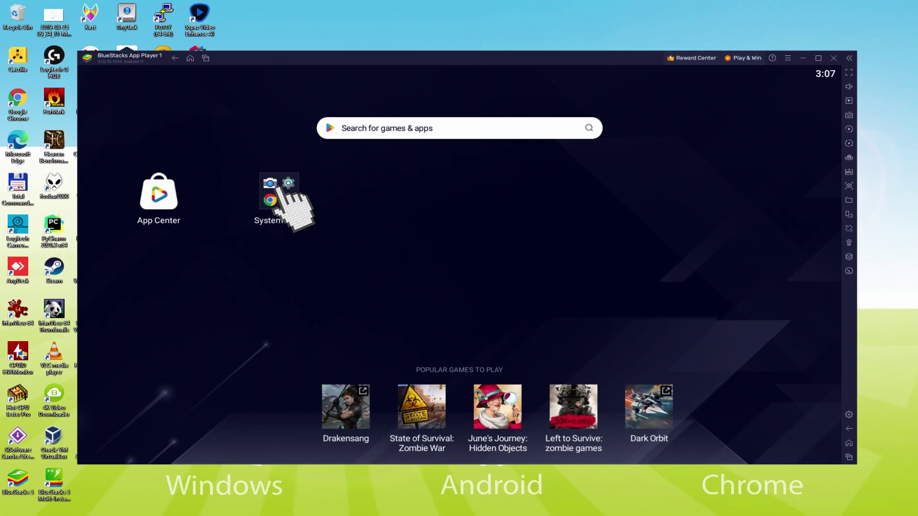
Open the Play Store from the System apps folder.
click(280, 194)
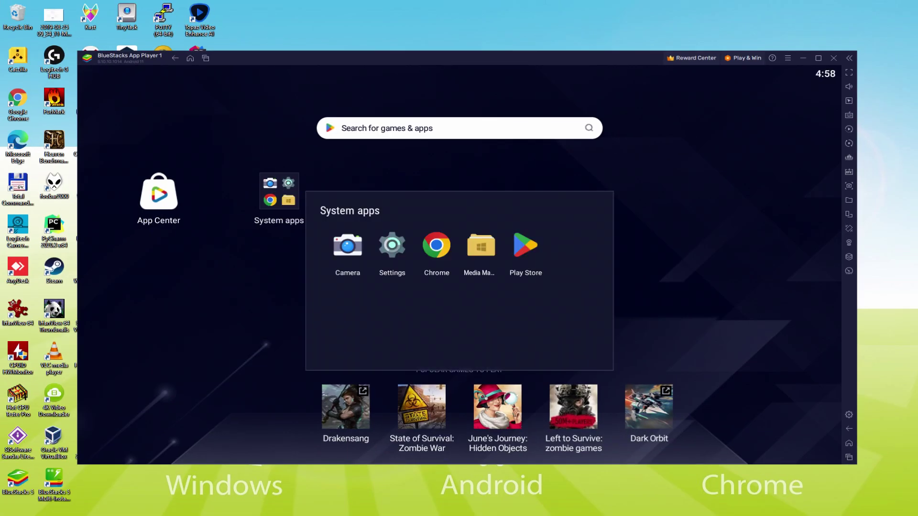
click(526, 245)
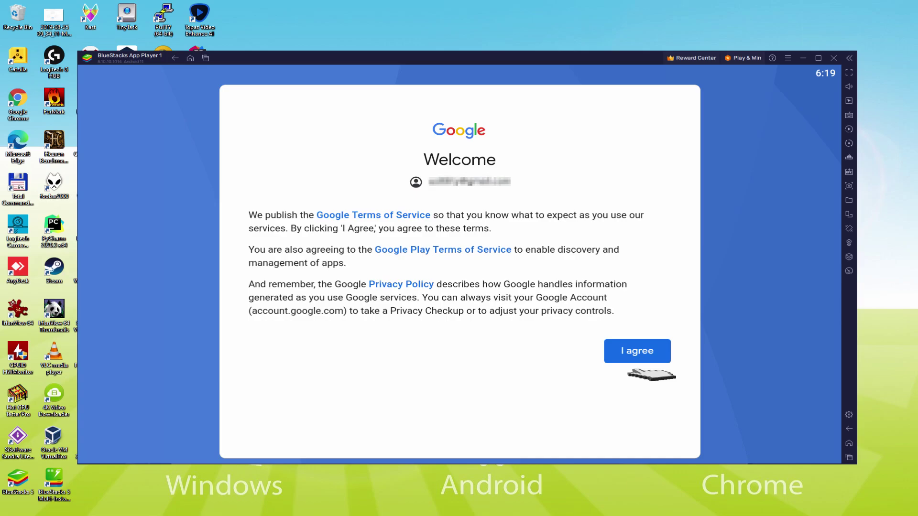
Agree to Google's terms, turn off Google Drive backup, and accept Google services.
click(636, 354)
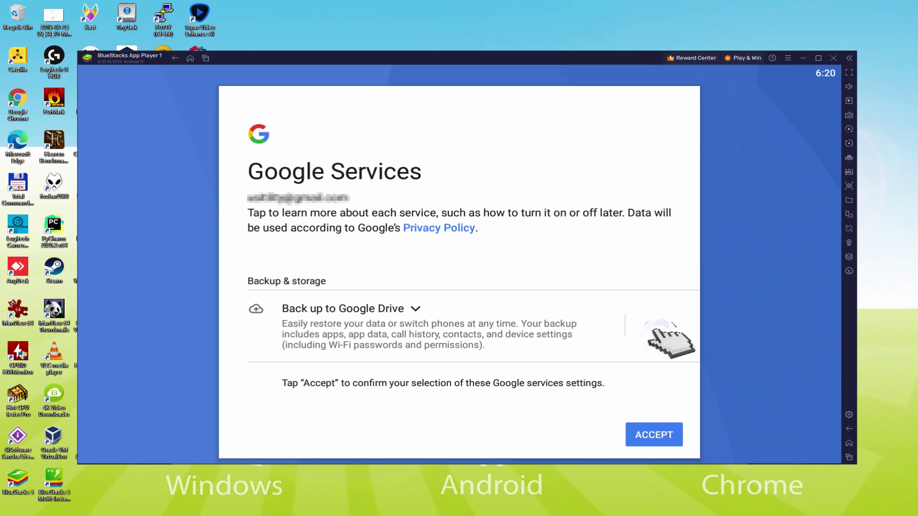
click(655, 325)
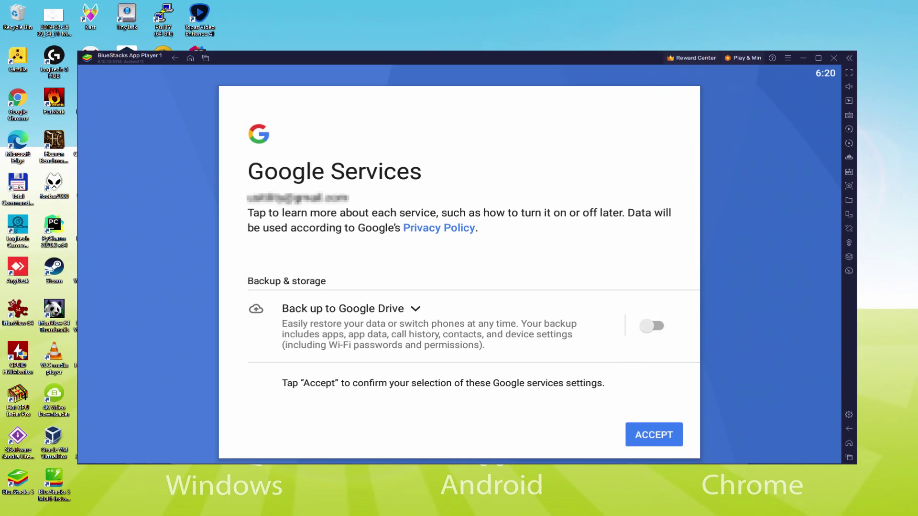
click(653, 435)
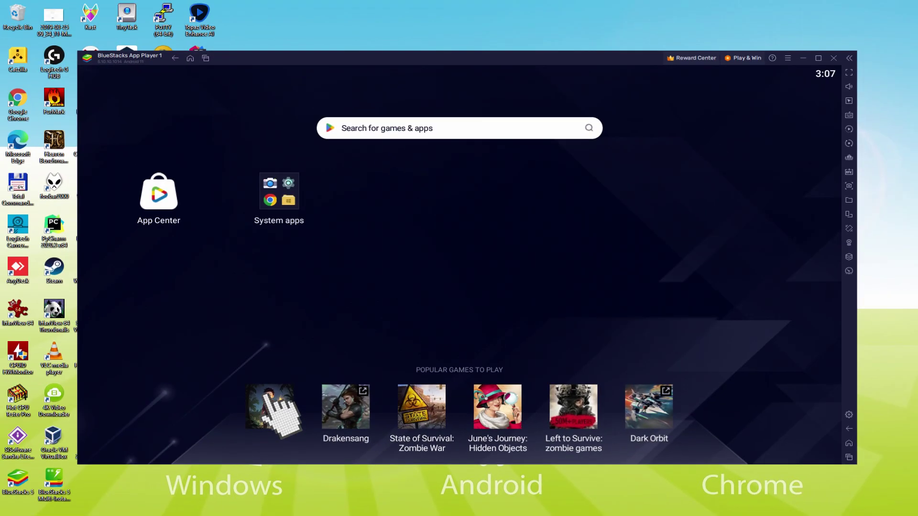
Open Dark War Survival from Popular games and install it.
click(273, 406)
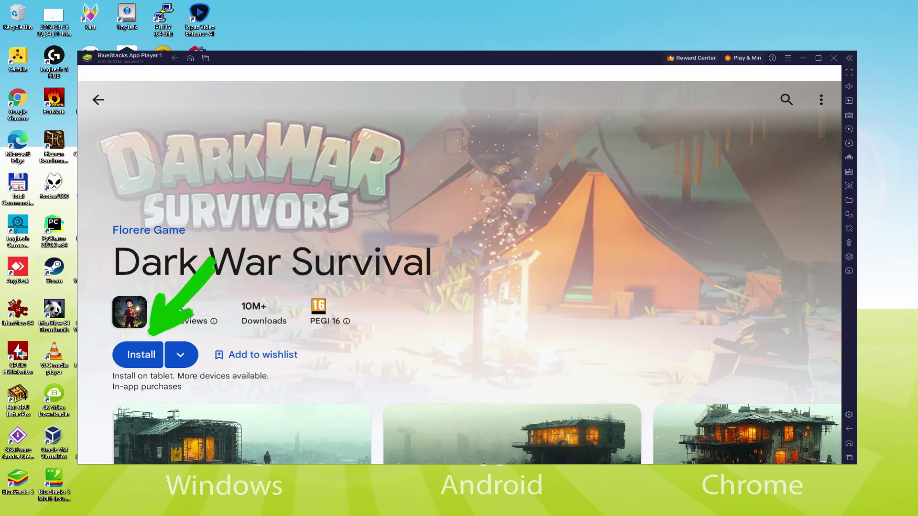
click(148, 354)
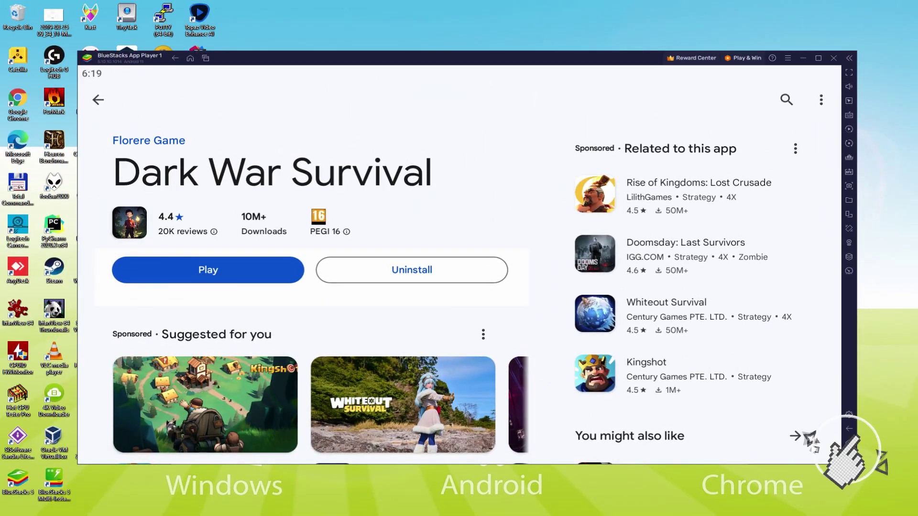
Return home, launch Dark War Survival, and advance the opening campfire story dialogue.
click(849, 429)
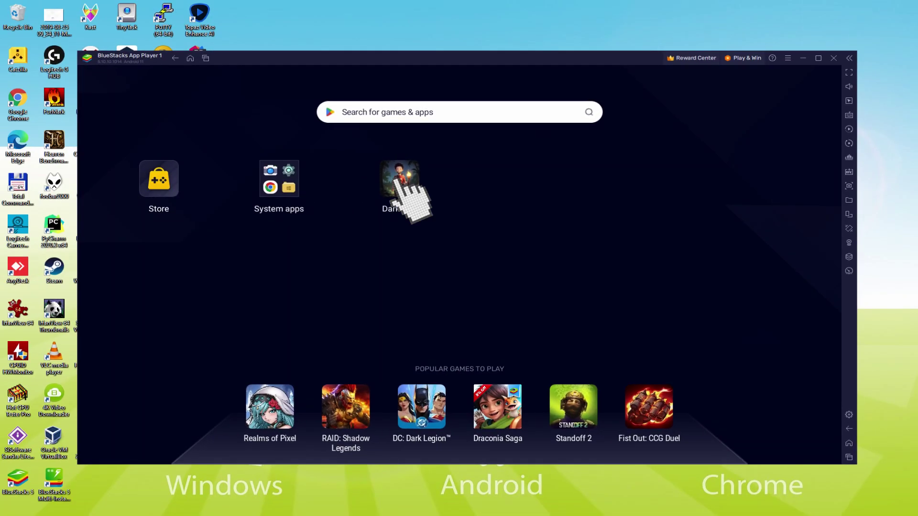
click(402, 191)
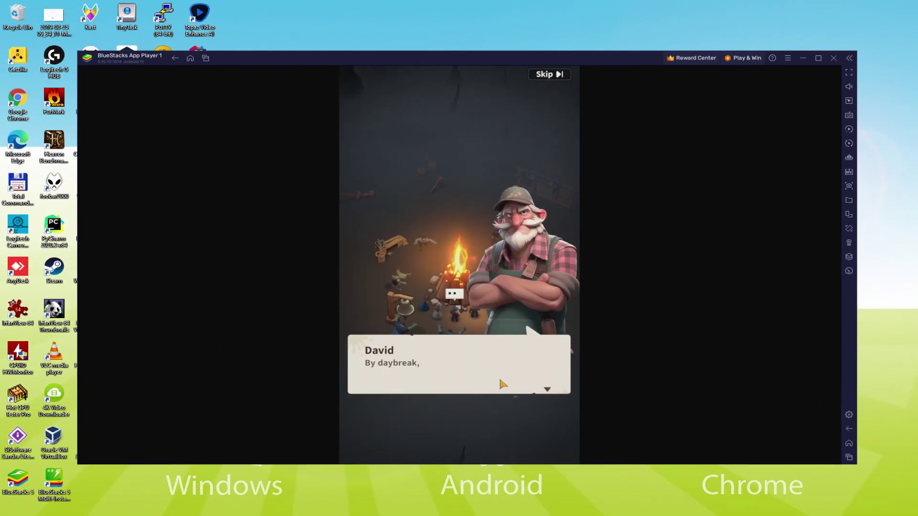
click(520, 379)
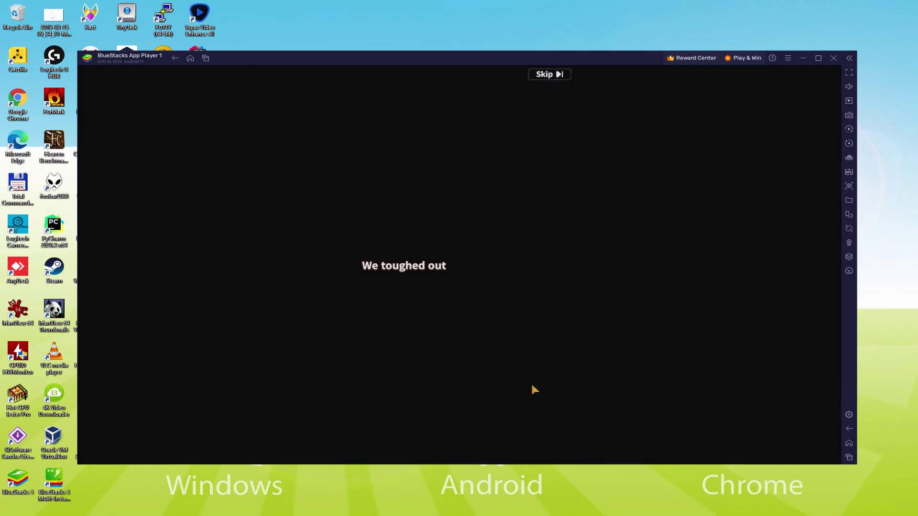
click(532, 381)
click(516, 291)
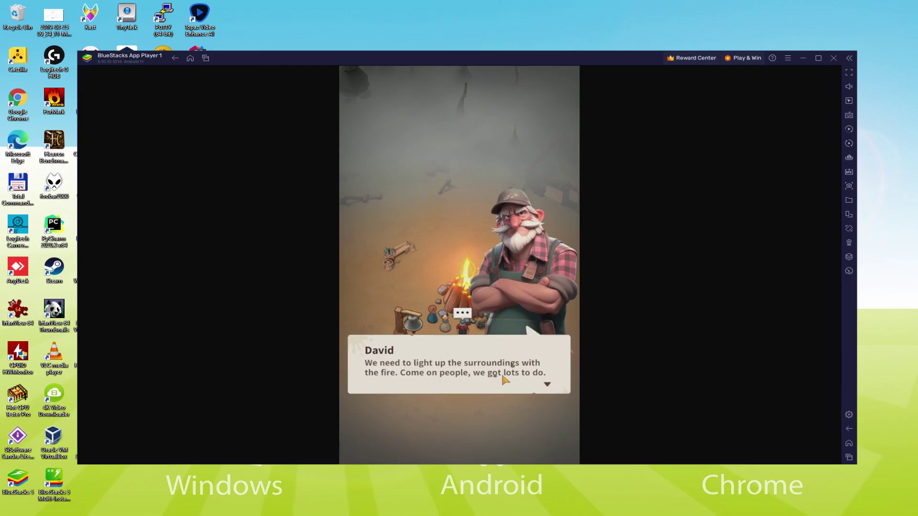
Dismiss David's dialogue and close the new Tasks feature notice.
click(501, 373)
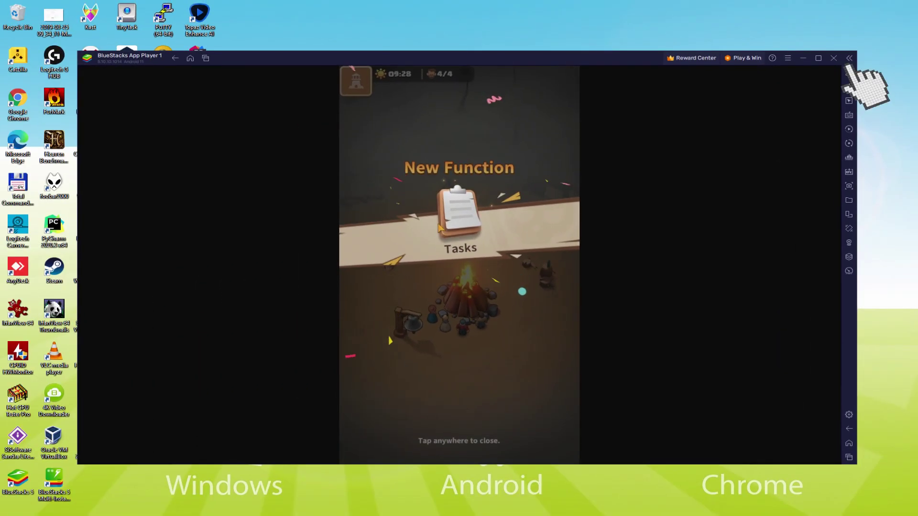
click(464, 226)
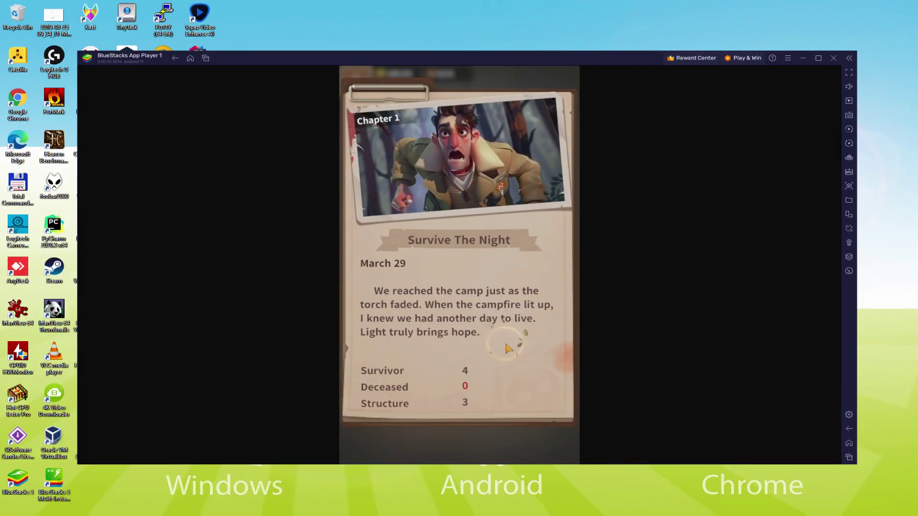
Close Chapter Tasks and upgrade the campfire to level 2.
click(508, 349)
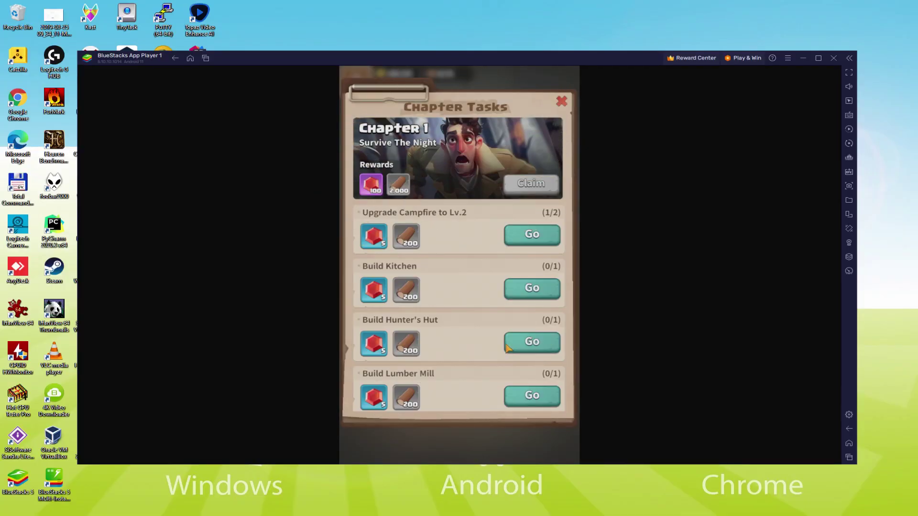
click(513, 243)
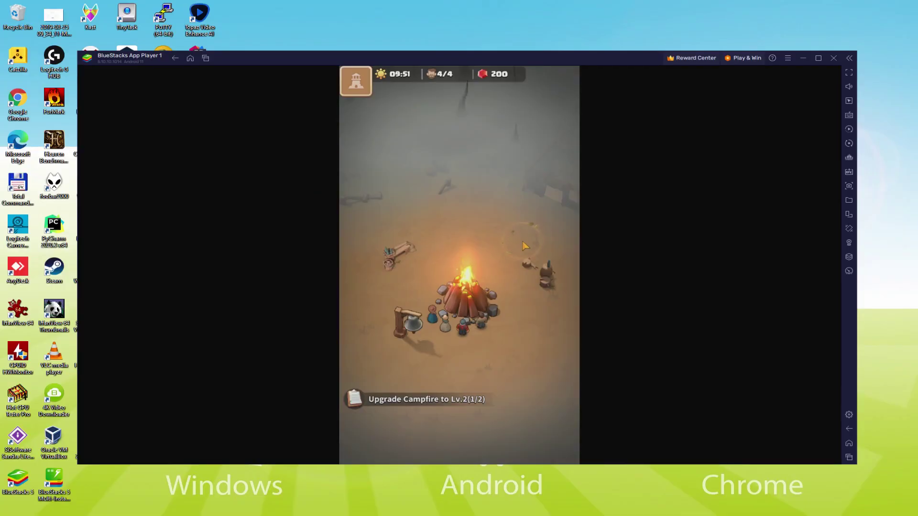
click(481, 313)
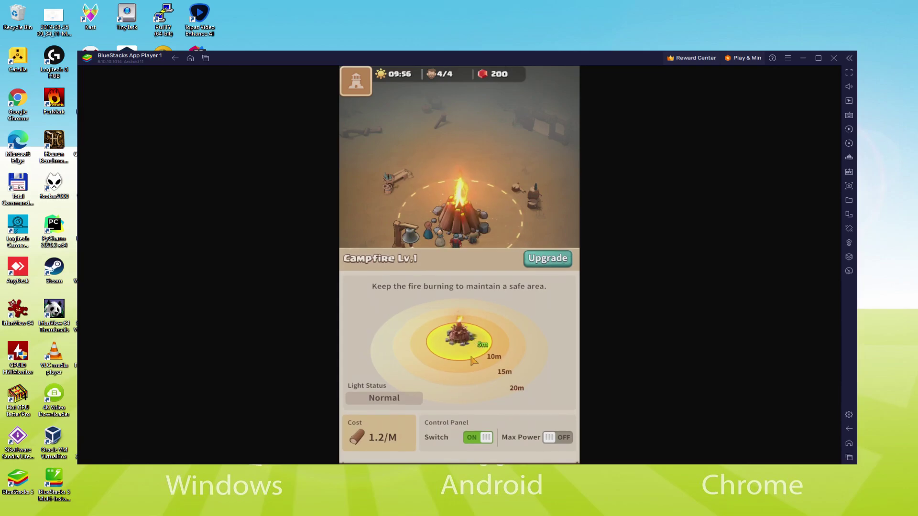
click(548, 258)
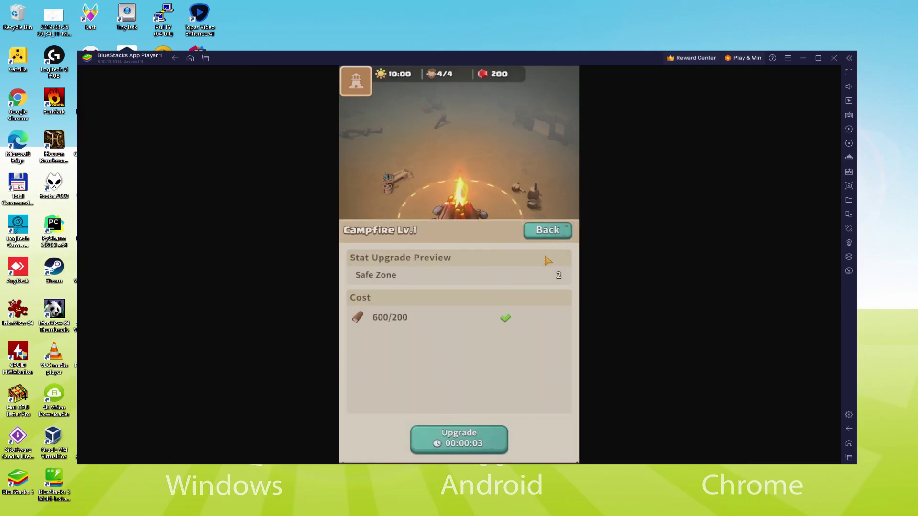
click(483, 439)
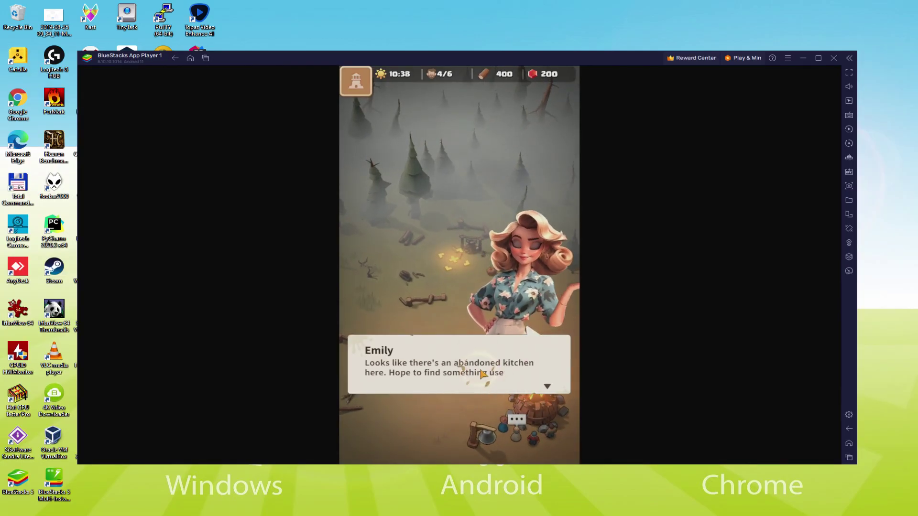
Dismiss Emily's dialogue and start building the kitchen.
click(481, 374)
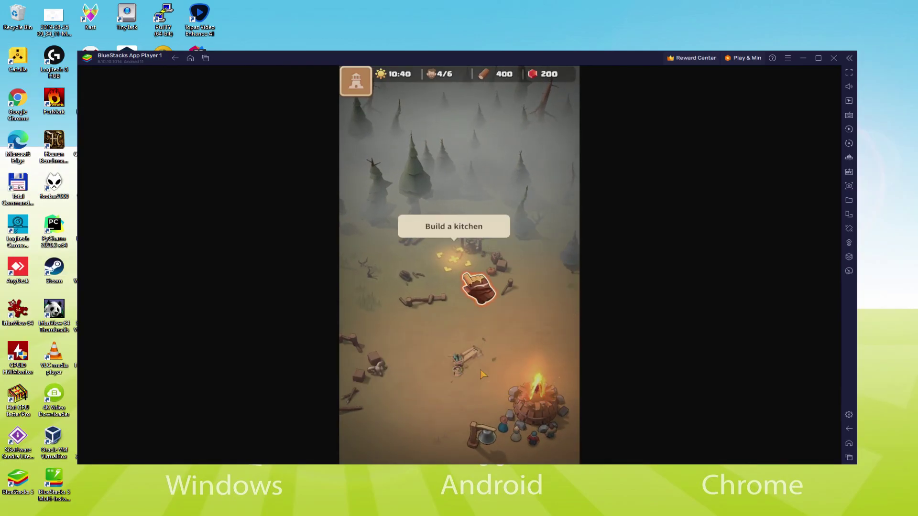
click(451, 266)
click(468, 437)
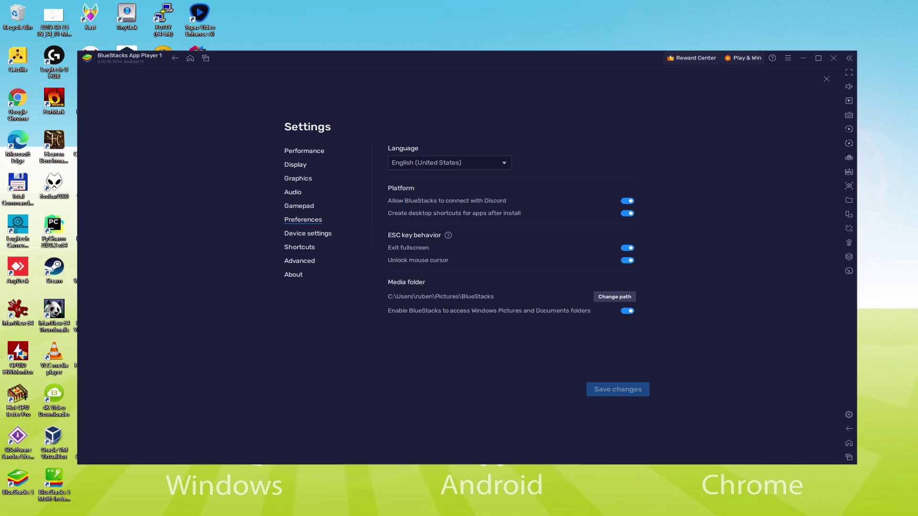
key(Escape)
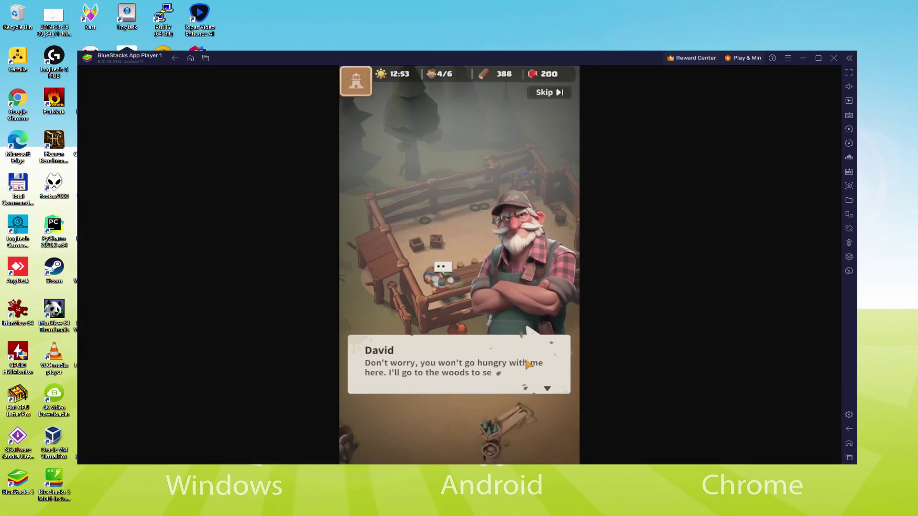
Build the Hunter's Hut for 10 wood and assign one survivor to work there.
click(539, 383)
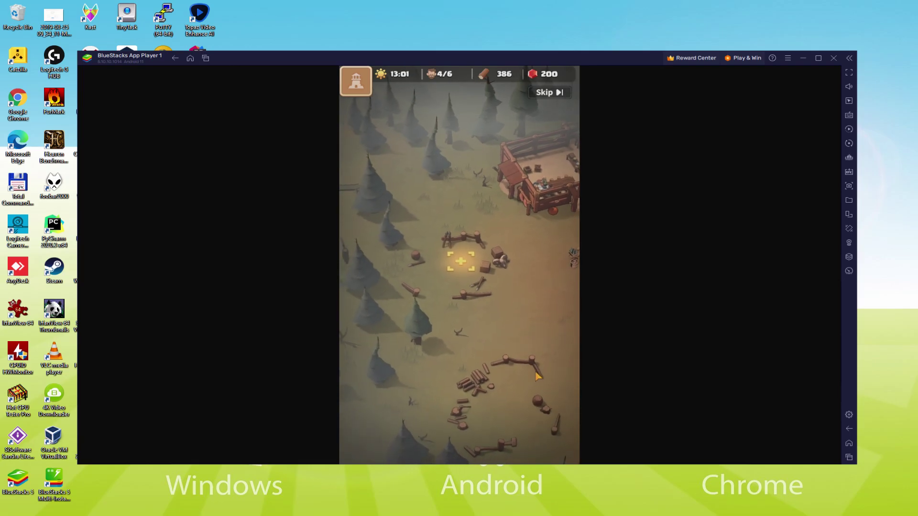
click(488, 318)
click(474, 320)
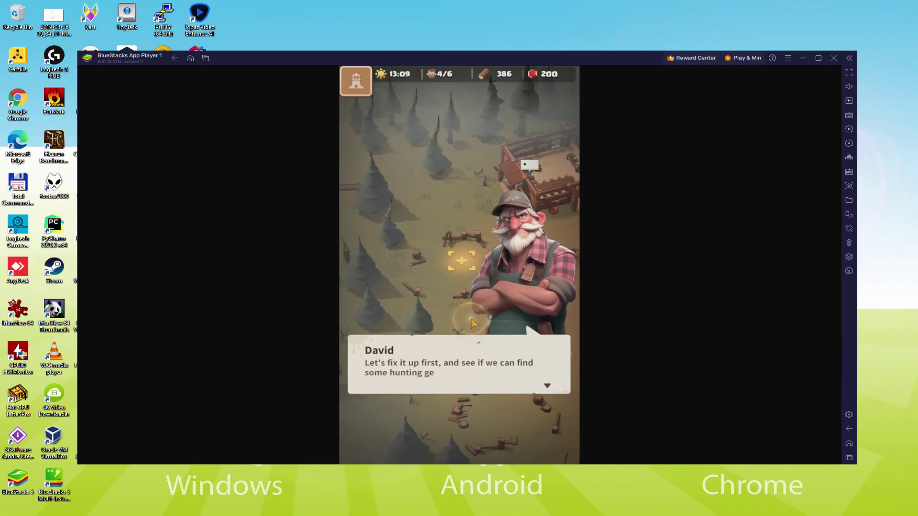
click(467, 320)
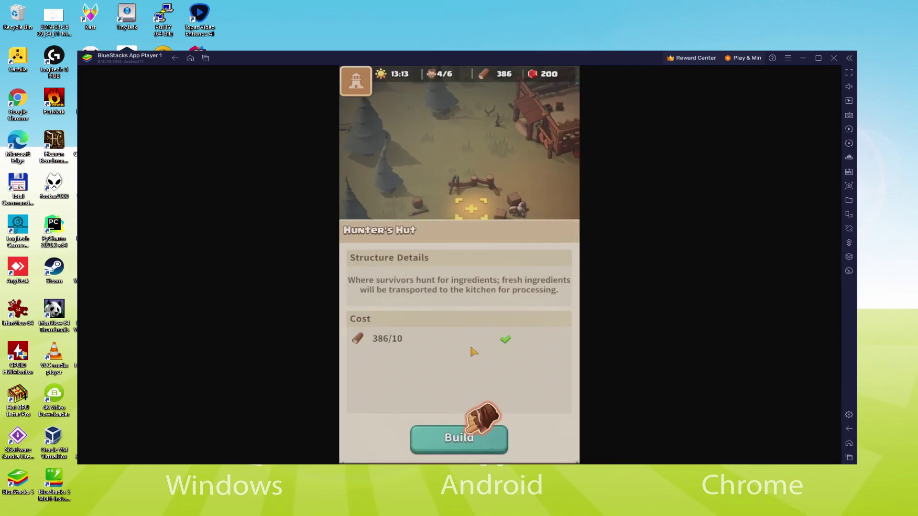
click(477, 440)
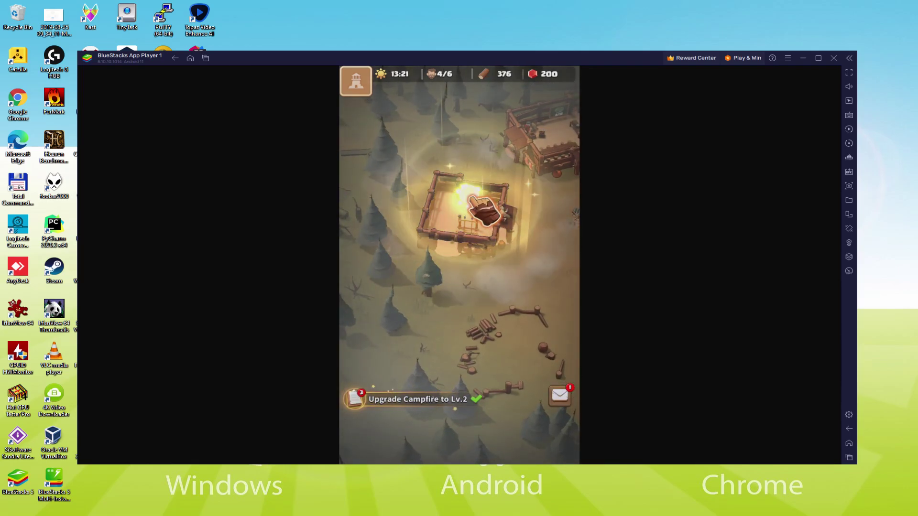
click(469, 194)
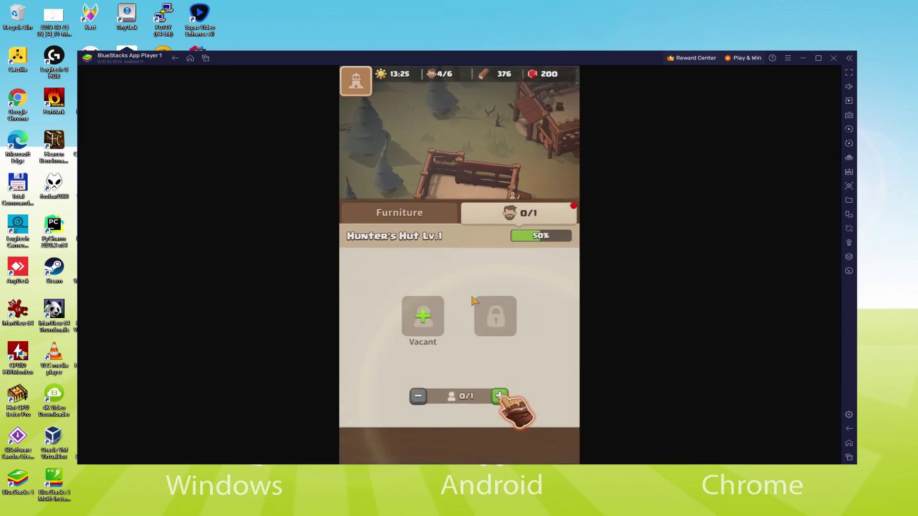
click(500, 397)
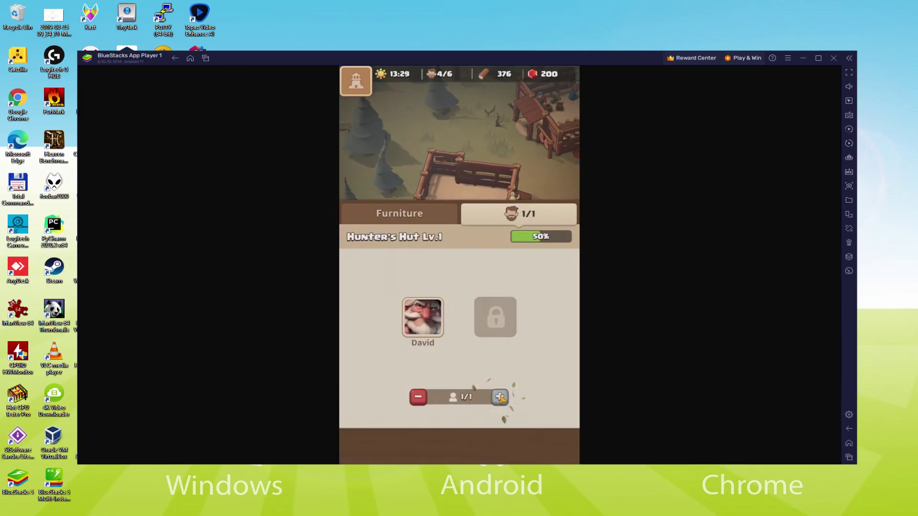